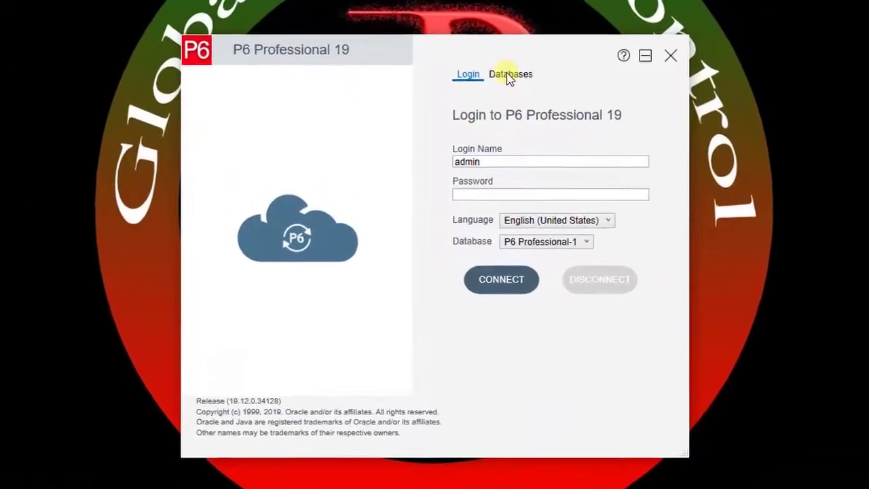
From the Databases list, start adding a new connection in the Database Configuration wizard
{"action": "left_click", "coordinate": [509, 75]}
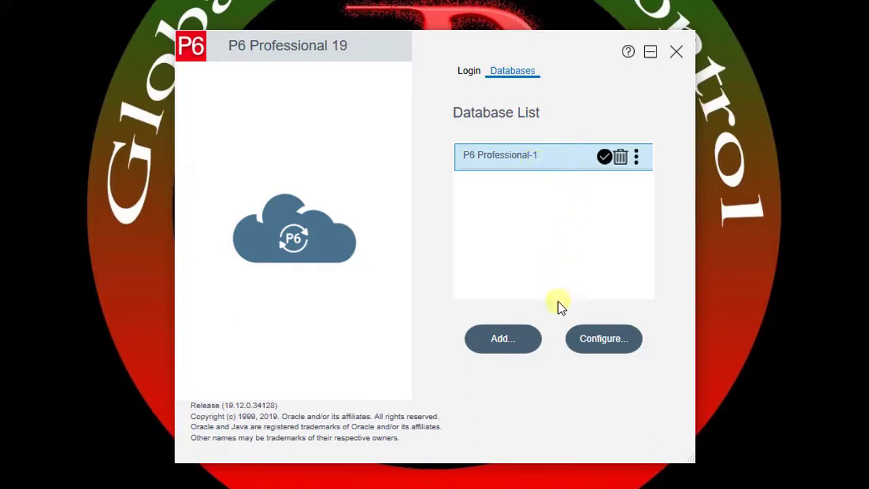
{"action": "left_click", "coordinate": [508, 346]}
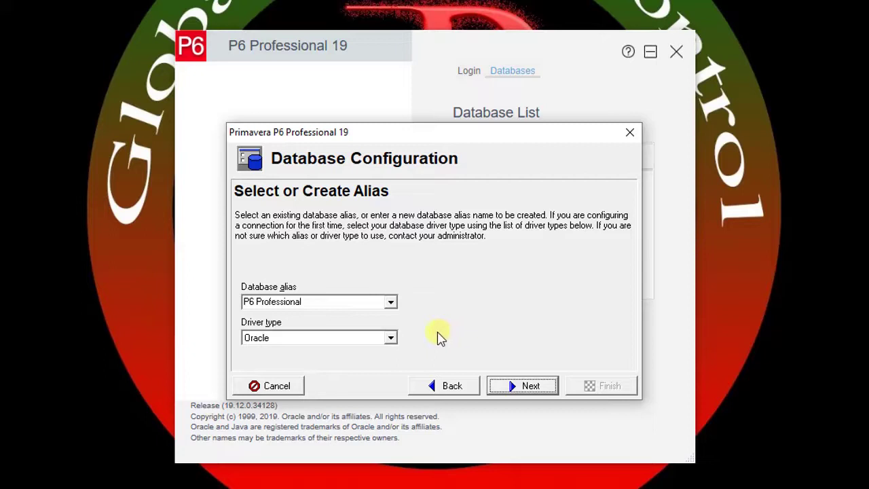
Set the driver type to P6 Pro Standalone (SQLite) and advance to the standalone connection options
{"action": "left_click", "coordinate": [292, 338]}
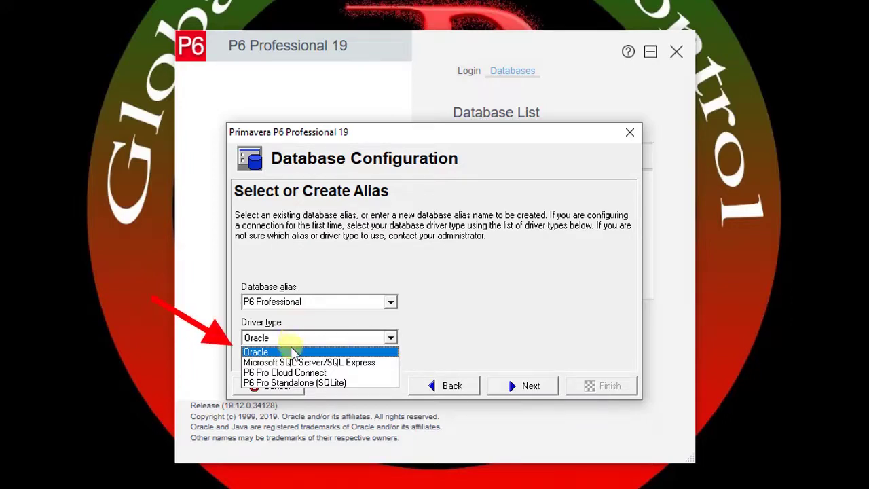
{"action": "left_click", "coordinate": [317, 384]}
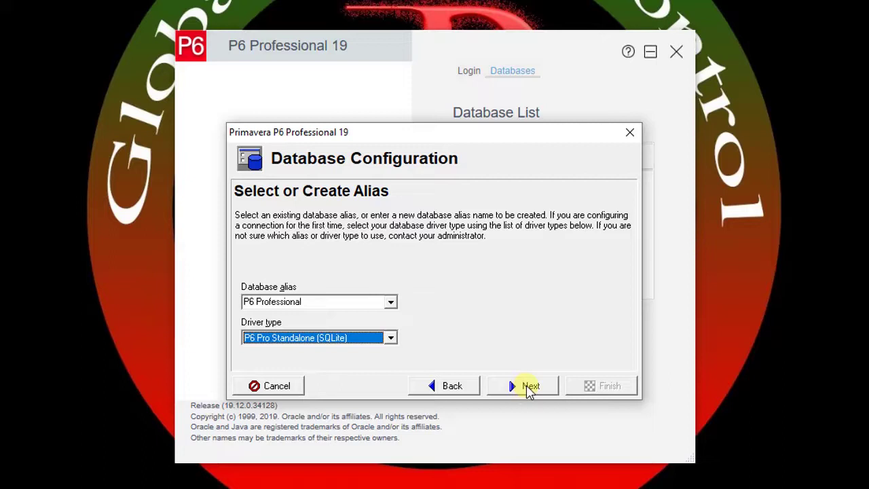
{"action": "left_click", "coordinate": [529, 387]}
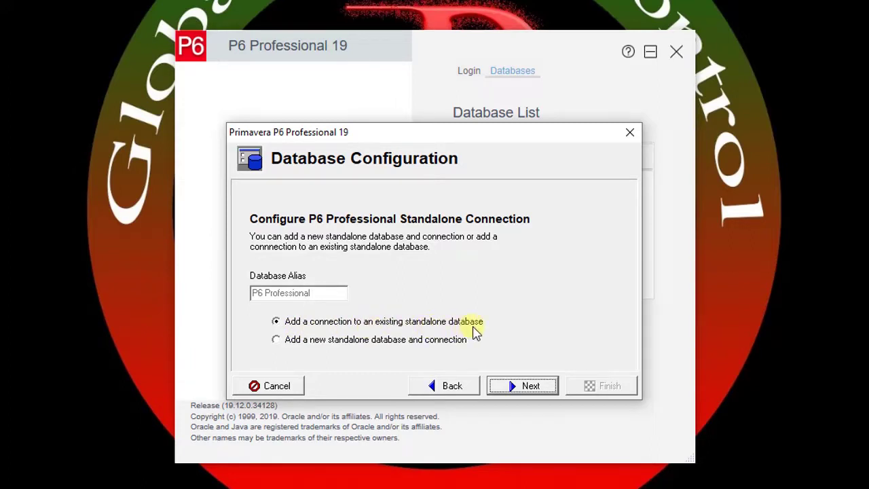
Choose 'Add a new standalone database and connection', set the admin password, and continue to file settings
{"action": "left_click", "coordinate": [360, 347]}
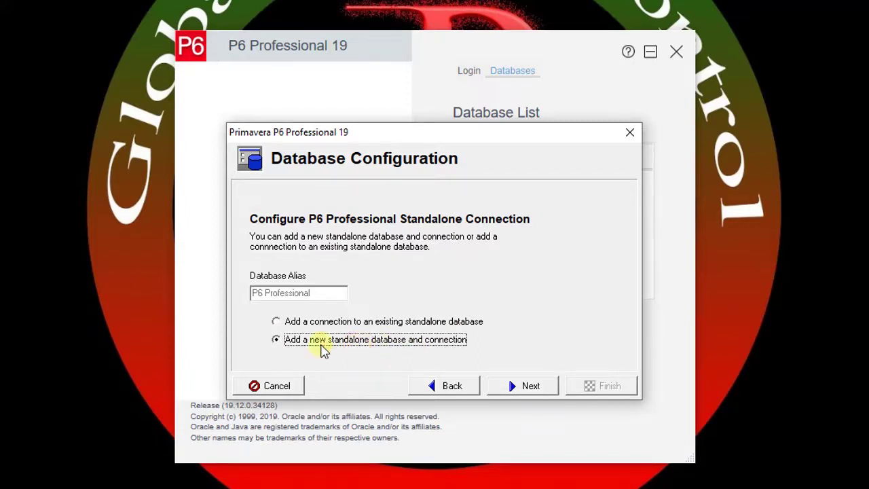
{"action": "left_click", "coordinate": [528, 386]}
{"action": "left_click", "coordinate": [305, 347]}
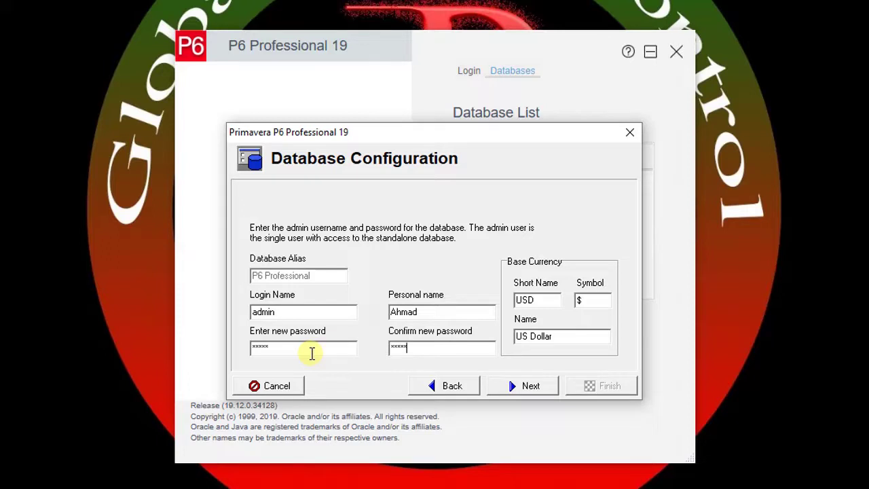
{"action": "left_click", "coordinate": [527, 387]}
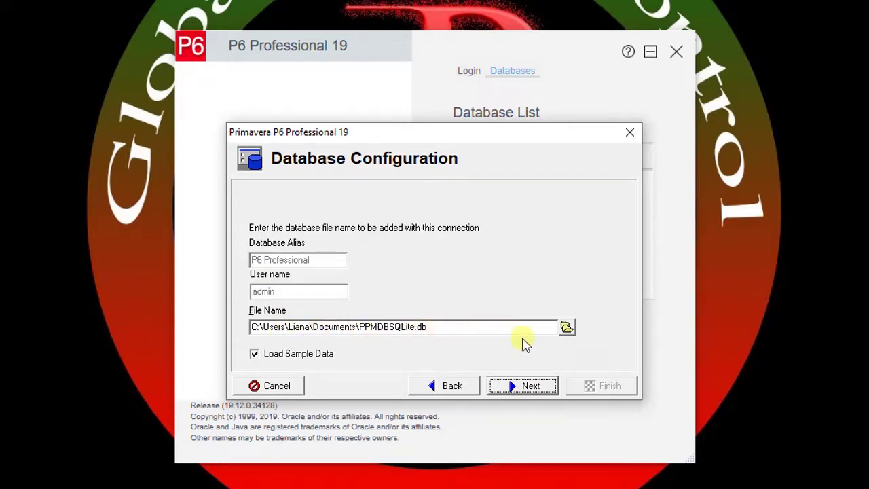
Save PPMDBSQLite.db into a newly created 'DB Sample' folder on the Desktop
{"action": "left_click", "coordinate": [566, 328]}
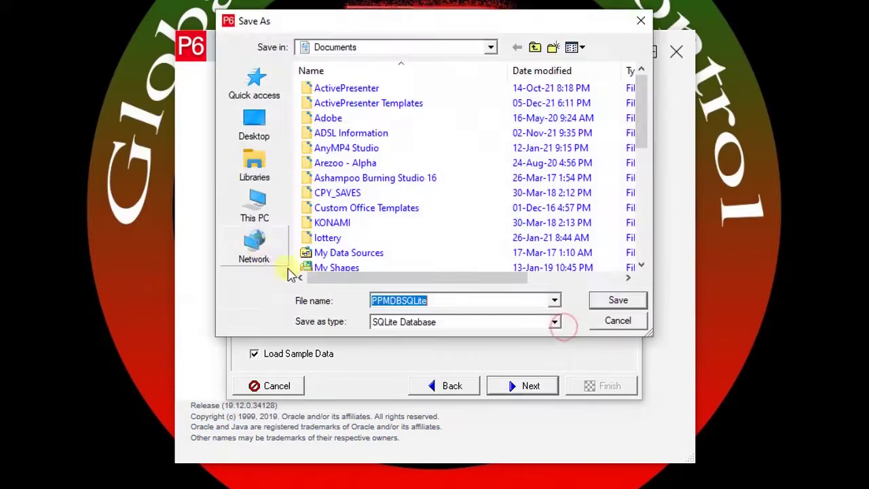
{"action": "left_click", "coordinate": [254, 124]}
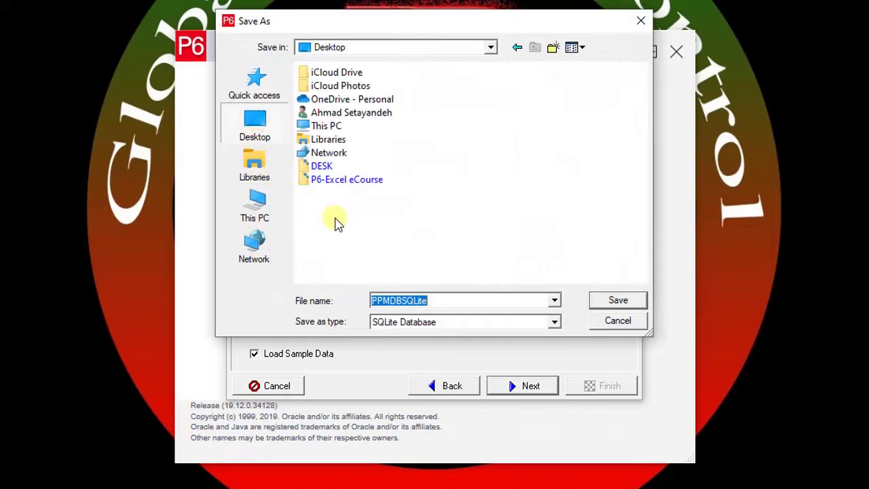
{"action": "left_click", "coordinate": [553, 47]}
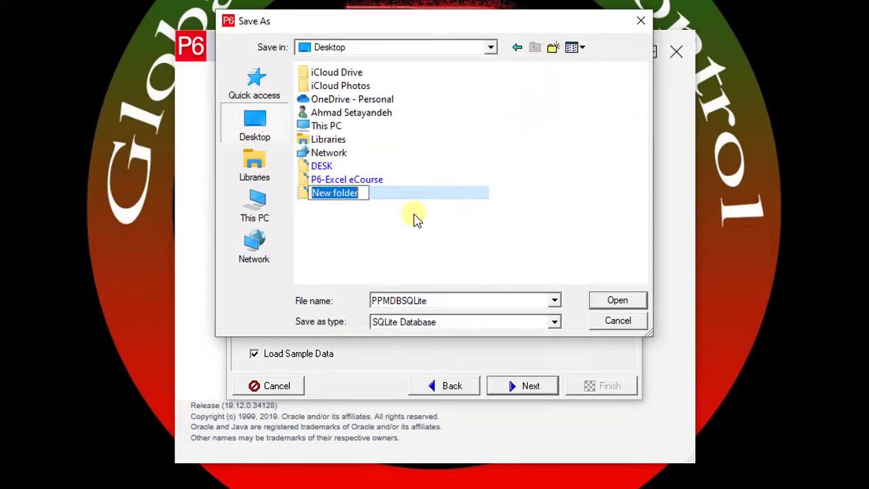
{"action": "type", "text": "DB"}
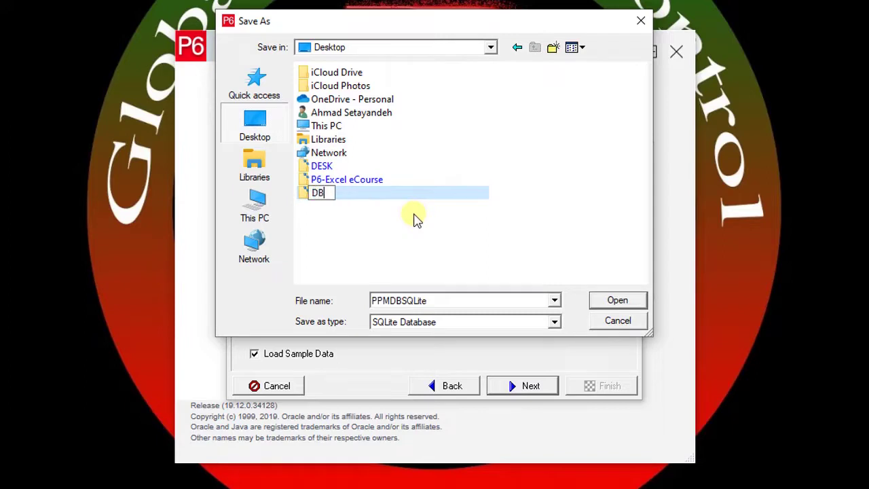
{"action": "type", "text": " Sample"}
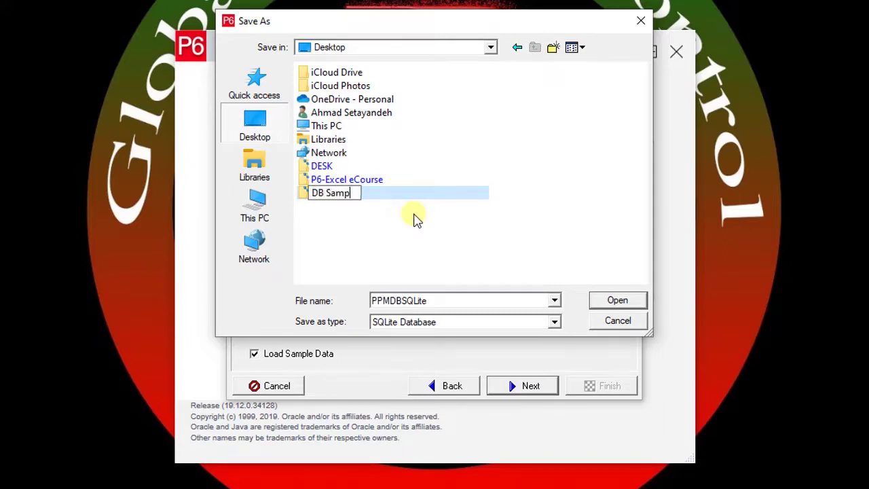
{"action": "left_click", "coordinate": [617, 298]}
{"action": "double_click", "coordinate": [357, 195]}
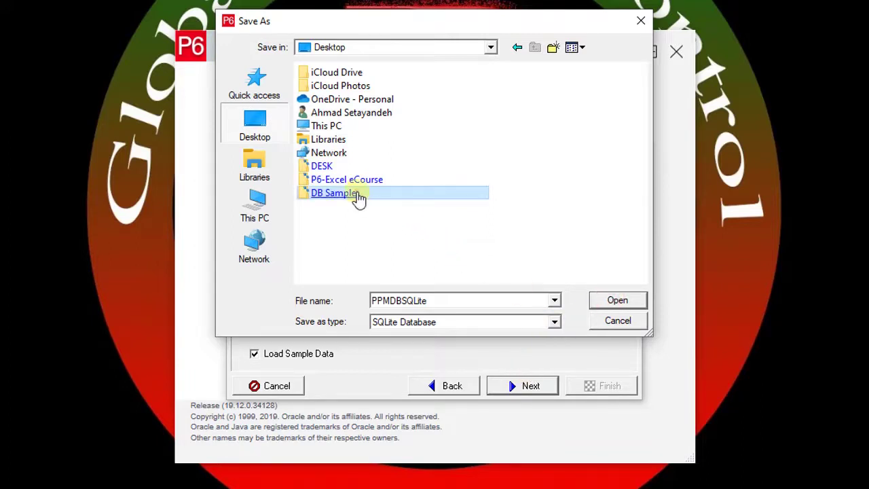
{"action": "left_click", "coordinate": [617, 301]}
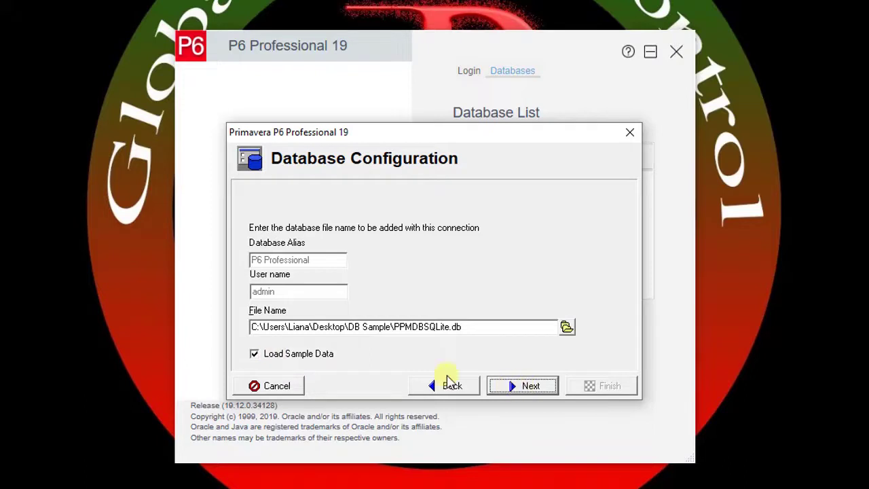
Create the database, finish after Connection Successful, and return to the Login form
{"action": "left_click", "coordinate": [531, 385]}
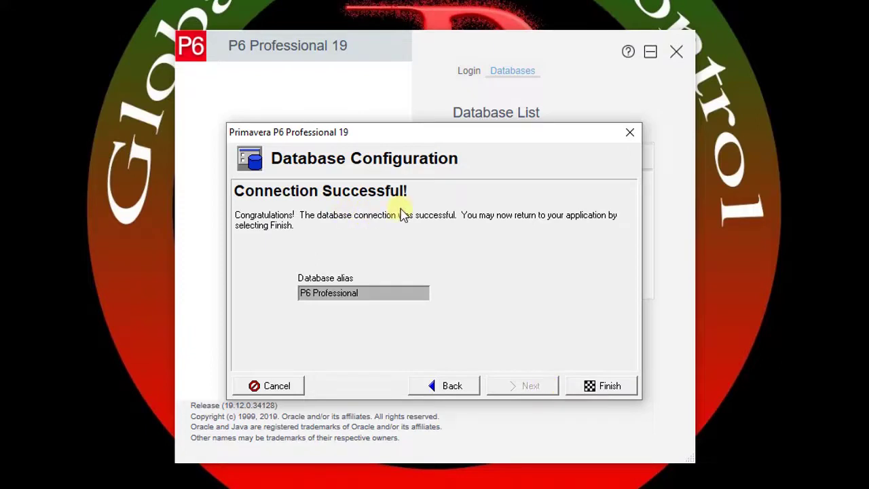
{"action": "left_click", "coordinate": [630, 387]}
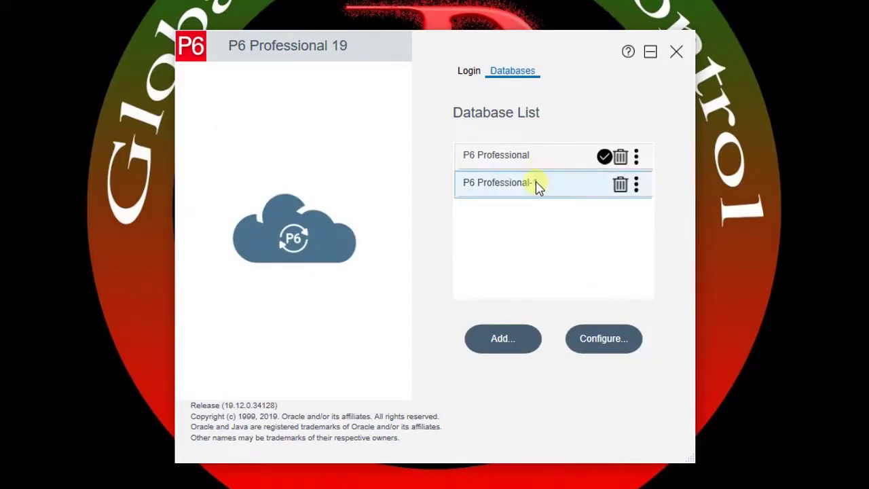
{"action": "left_click", "coordinate": [469, 71]}
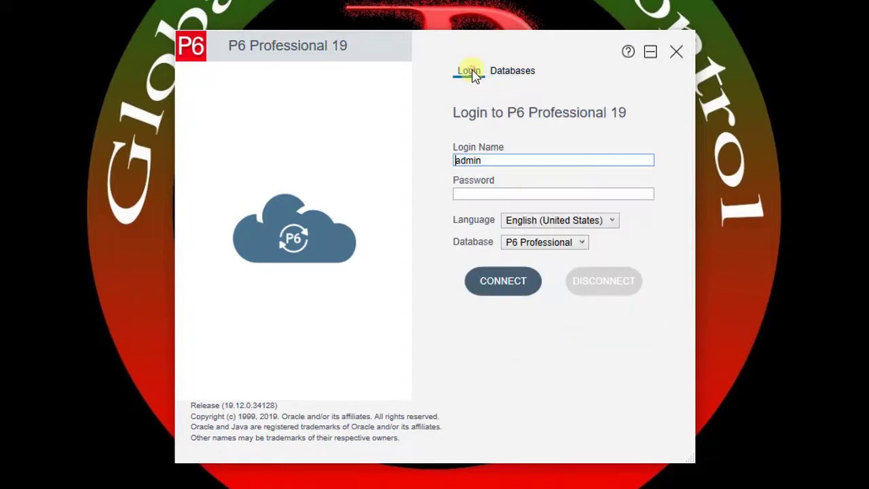
Log in to the new sample database with the admin password and dismiss the industry preference warning
{"action": "left_click", "coordinate": [485, 197]}
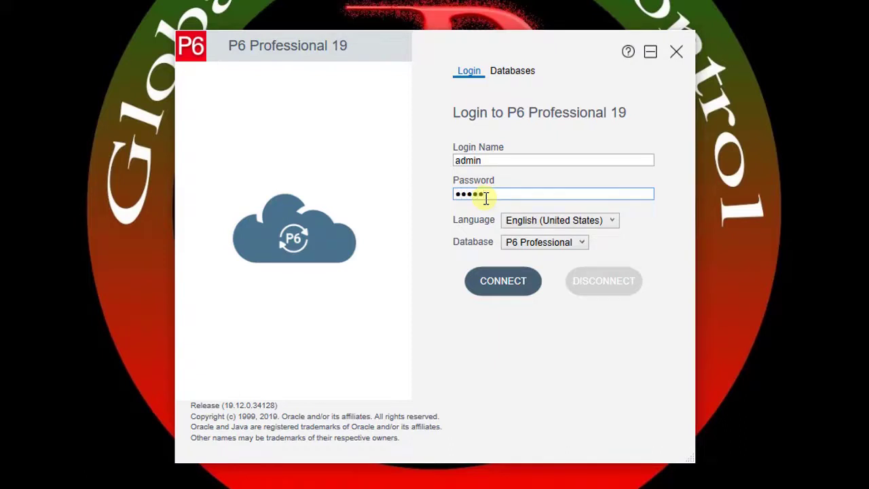
{"action": "left_click", "coordinate": [505, 279]}
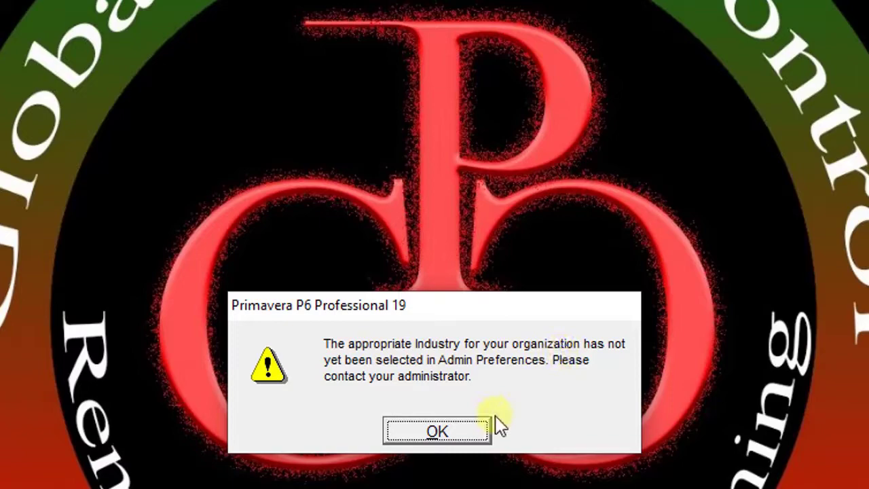
{"action": "left_click", "coordinate": [438, 431]}
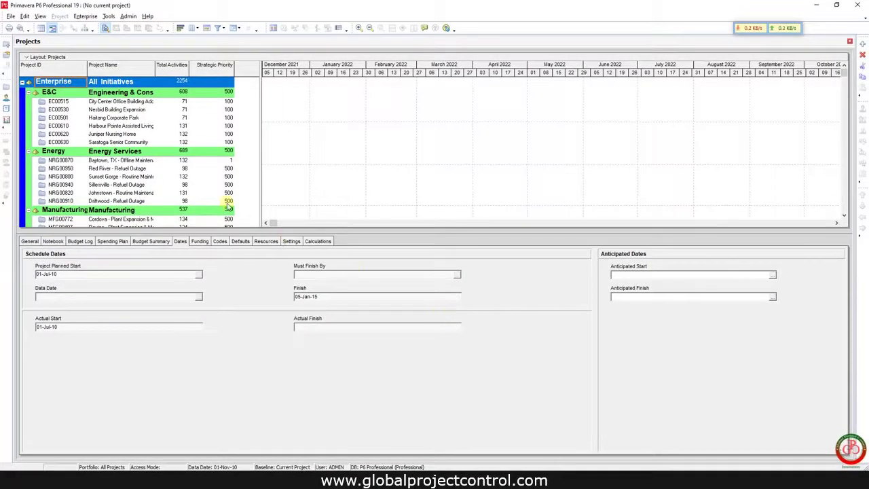
Browse the sample projects, checking the dates of EC00515 and EC00610, then open the File menu
{"action": "left_click", "coordinate": [58, 102]}
{"action": "scroll", "coordinate": [68, 129], "scroll_direction": "down", "scroll_amount": 8}
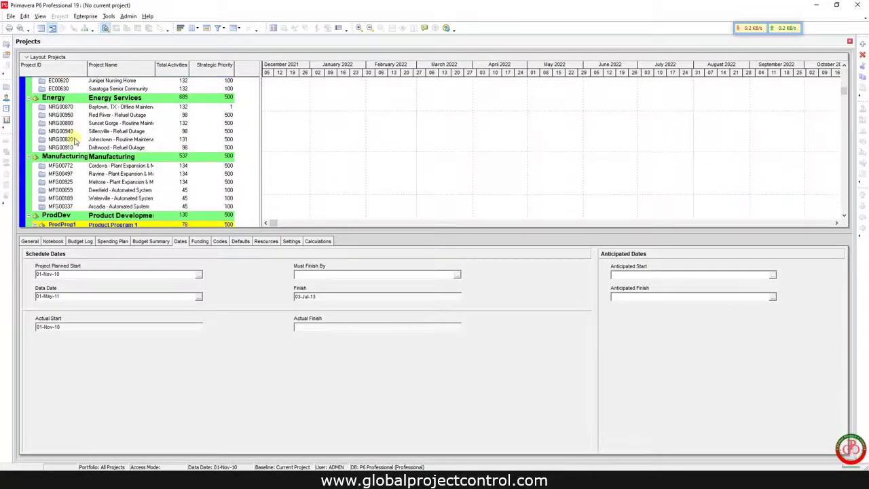
{"action": "scroll", "coordinate": [76, 142], "scroll_direction": "down", "scroll_amount": 7}
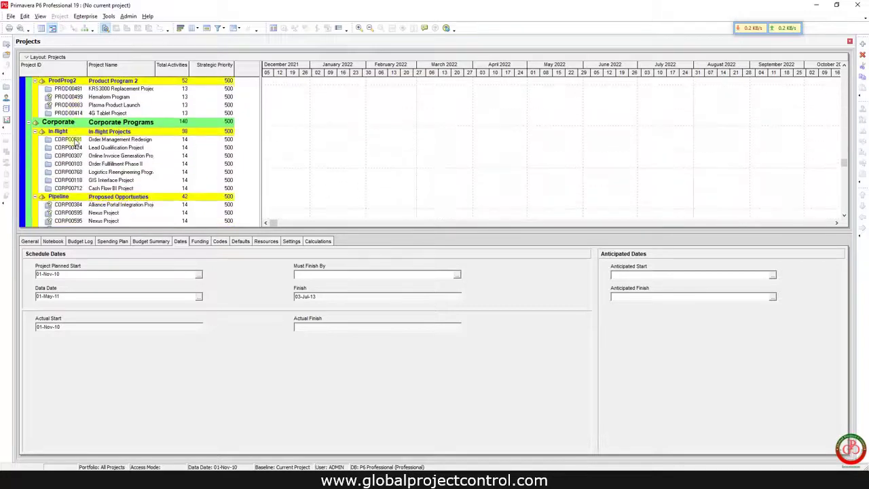
{"action": "scroll", "coordinate": [76, 157], "scroll_direction": "down", "scroll_amount": 1}
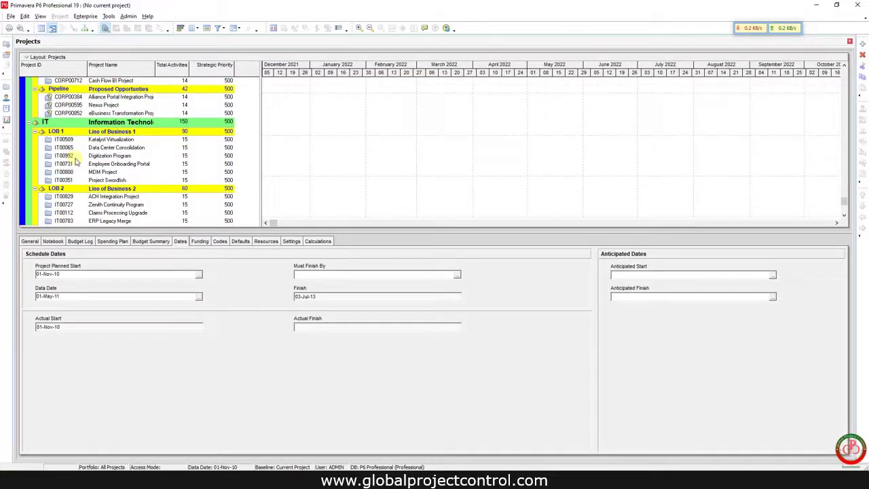
{"action": "scroll", "coordinate": [97, 196], "scroll_direction": "up", "scroll_amount": 5}
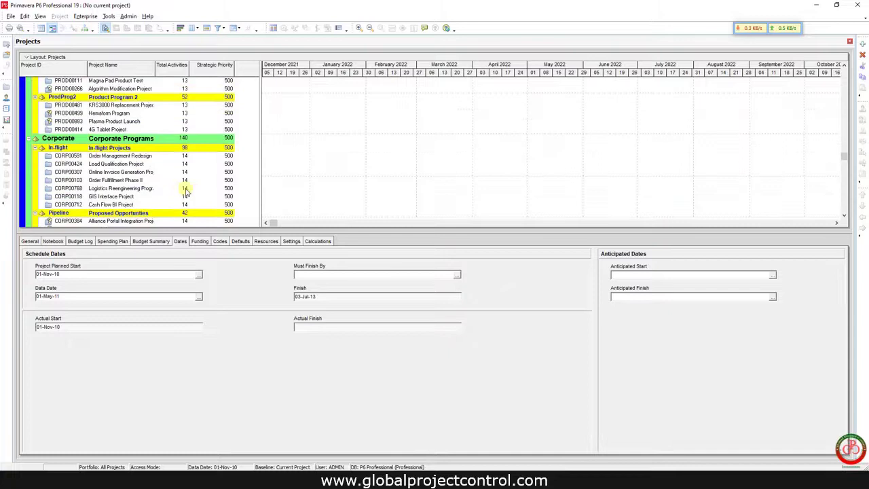
{"action": "scroll", "coordinate": [187, 192], "scroll_direction": "up", "scroll_amount": 10}
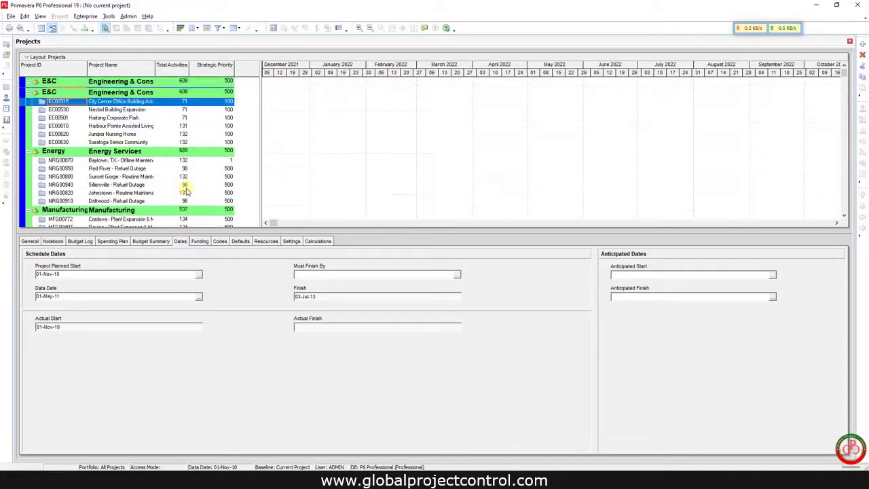
{"action": "scroll", "coordinate": [187, 192], "scroll_direction": "up", "scroll_amount": 1}
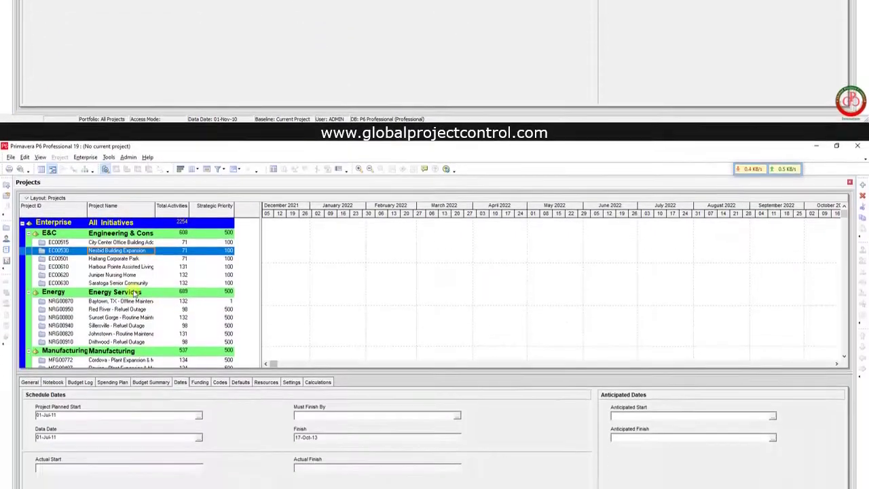
{"action": "left_click", "coordinate": [115, 266]}
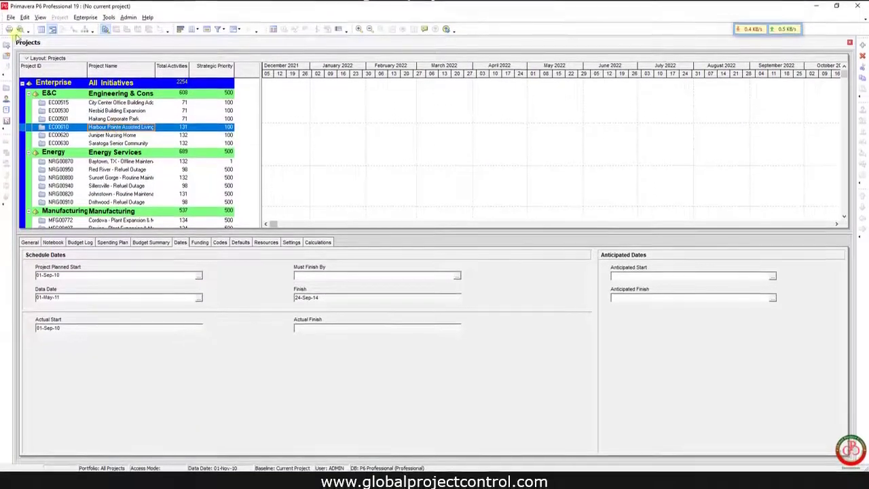
{"action": "left_click", "coordinate": [11, 16]}
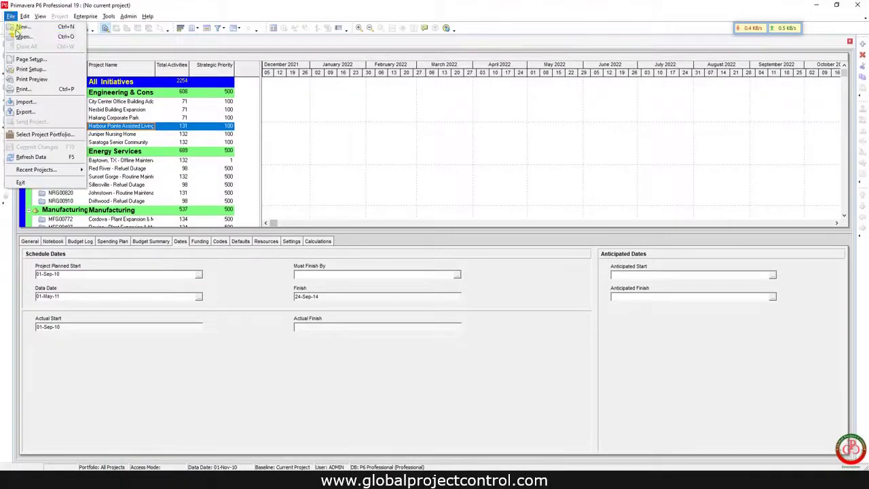
Exit P6 and select the P6 Professional-1 database in the login window
{"action": "left_click", "coordinate": [21, 183]}
{"action": "key", "text": "Return"}
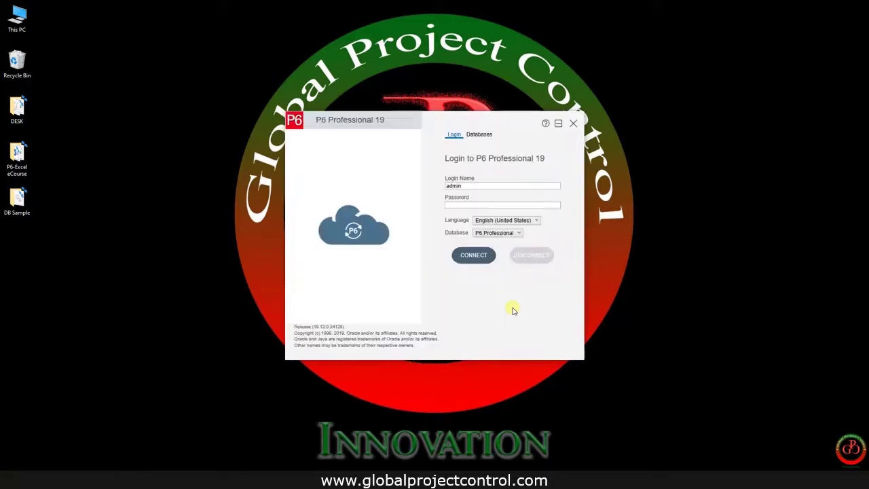
{"action": "left_click", "coordinate": [478, 134]}
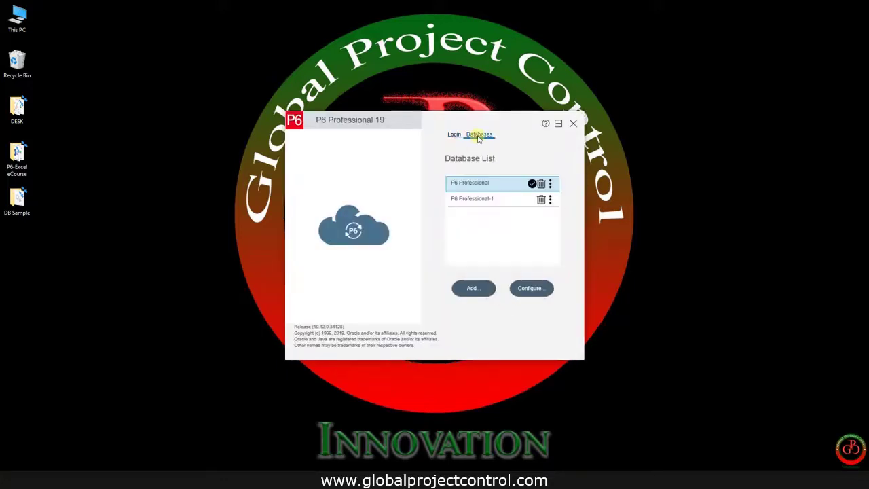
{"action": "left_click", "coordinate": [488, 200]}
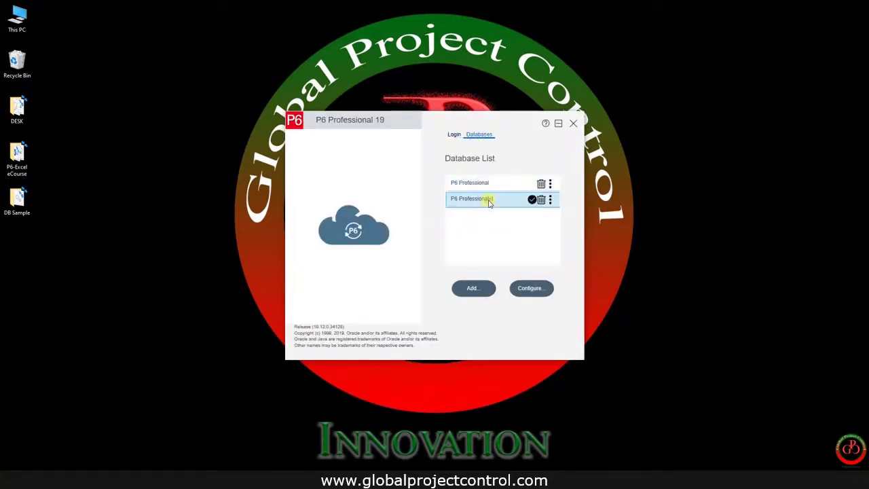
Log in to P6 Professional-1 with the account password
{"action": "left_click", "coordinate": [455, 135]}
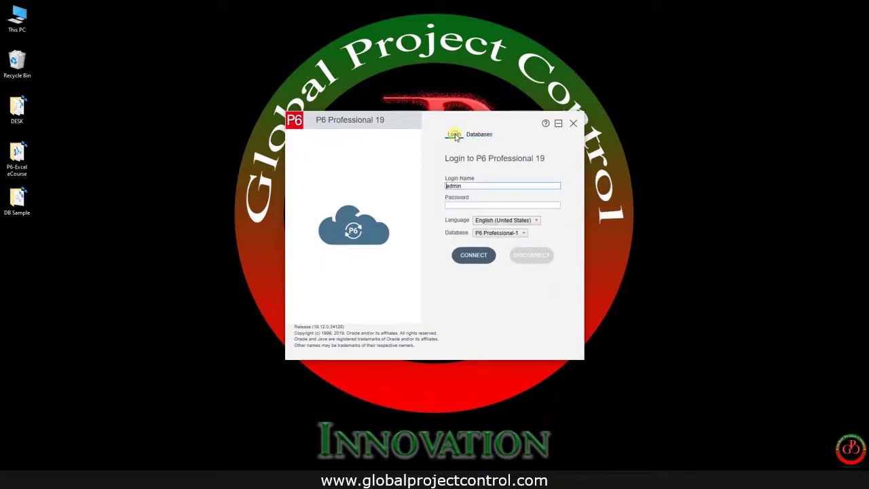
{"action": "left_click", "coordinate": [464, 202]}
{"action": "type", "text": "admin"}
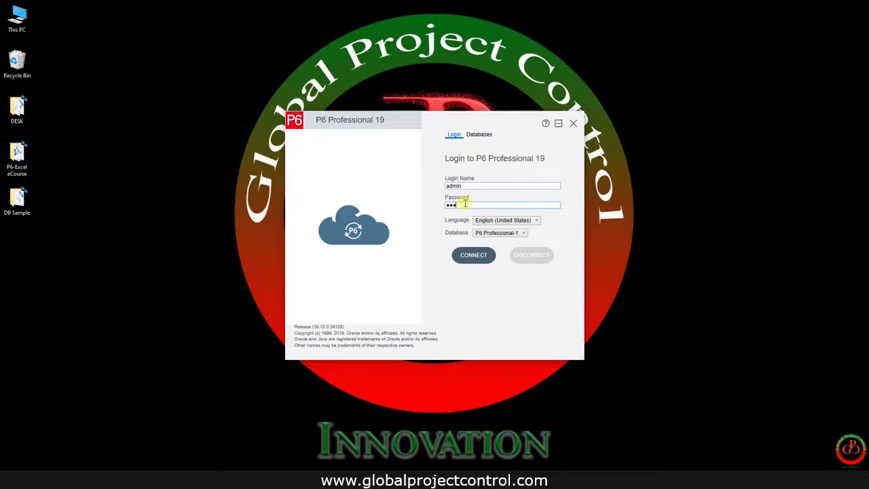
{"action": "key", "text": "Return"}
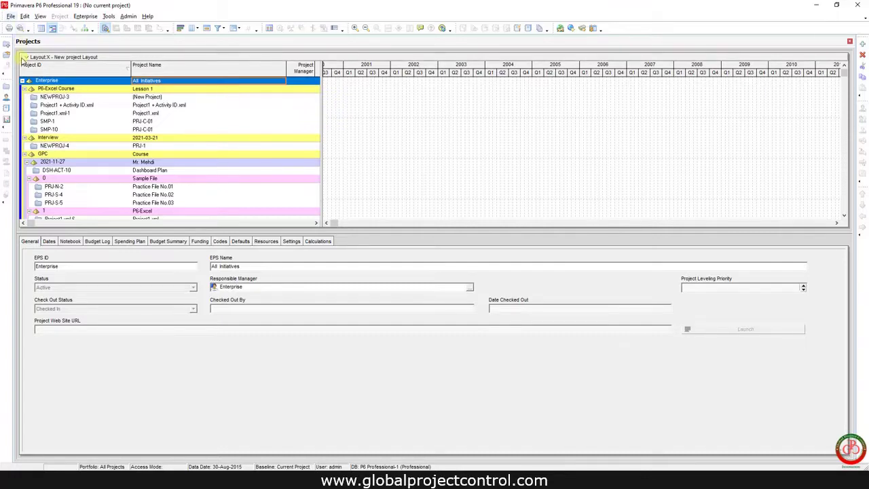
Collapse the project list to EPS ID Level 2 using the Layout options' Collapse To setting
{"action": "left_click", "coordinate": [25, 57]}
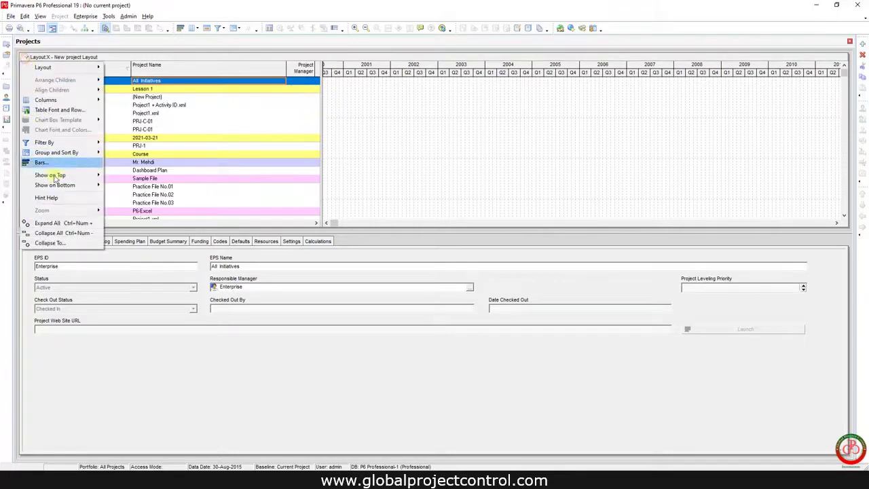
{"action": "left_click", "coordinate": [48, 242]}
{"action": "left_click", "coordinate": [398, 231]}
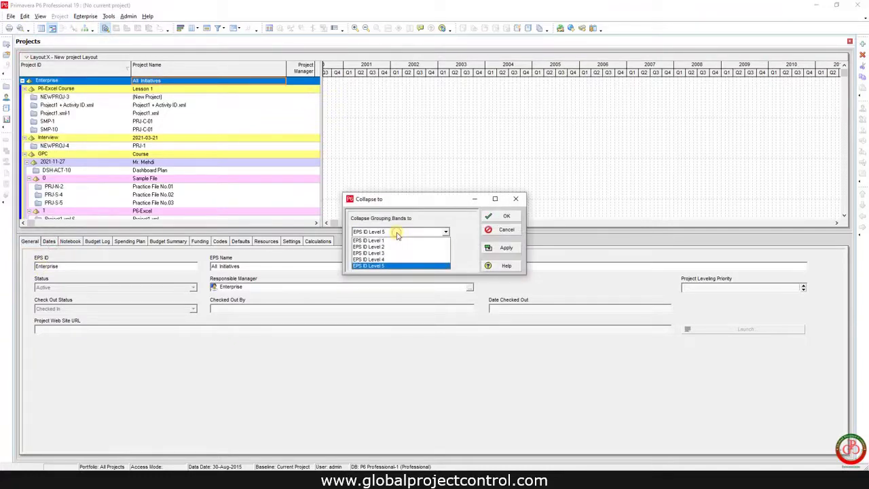
{"action": "left_click", "coordinate": [392, 247]}
{"action": "left_click", "coordinate": [506, 215]}
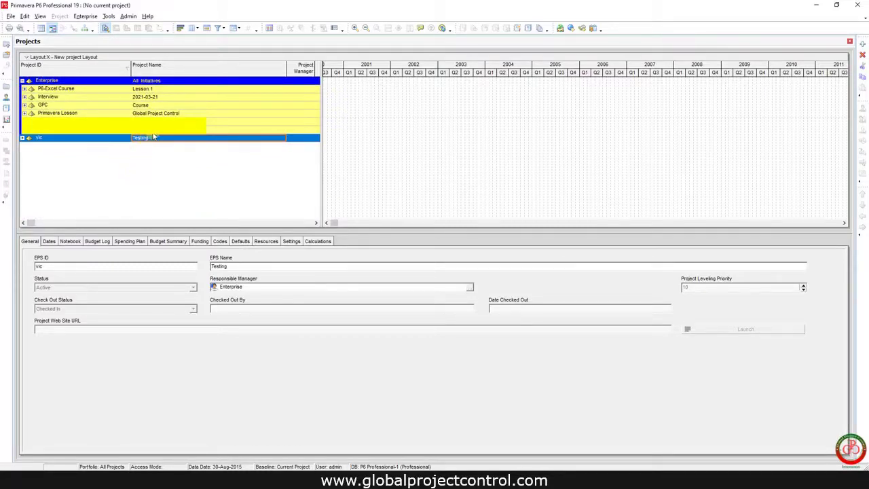
{"action": "left_click", "coordinate": [316, 354]}
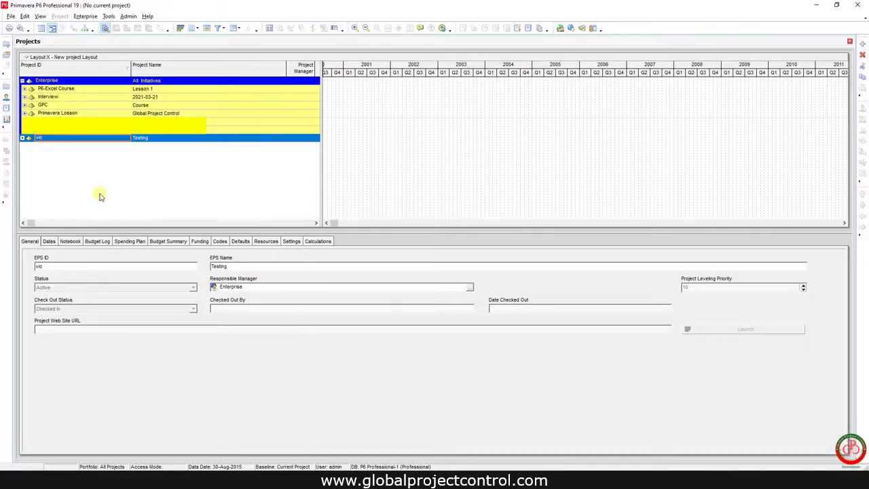
Exit P6, then select P6 Professional in the relaunched login window's database list
{"action": "left_click", "coordinate": [857, 5]}
{"action": "key", "text": "Return"}
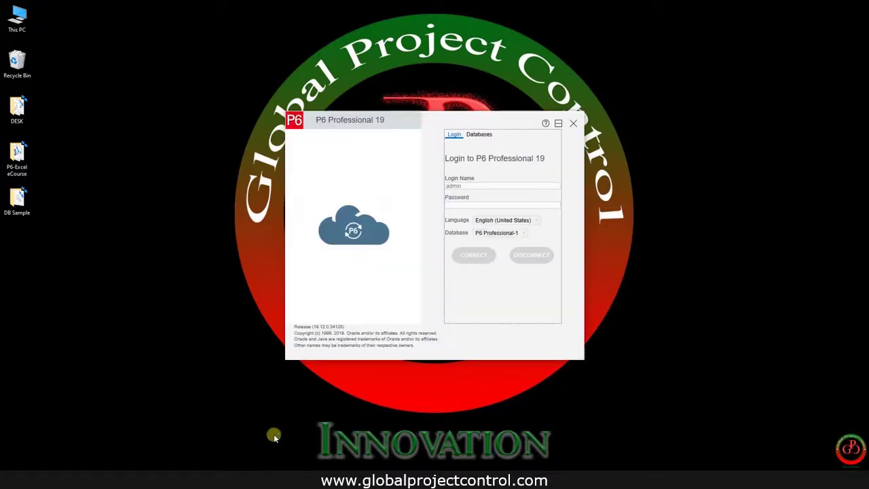
{"action": "left_click", "coordinate": [478, 135]}
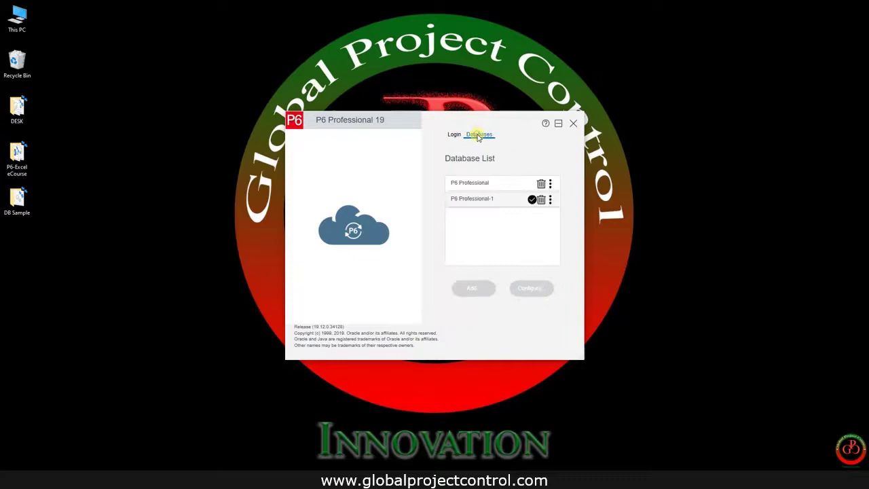
{"action": "left_click", "coordinate": [494, 184]}
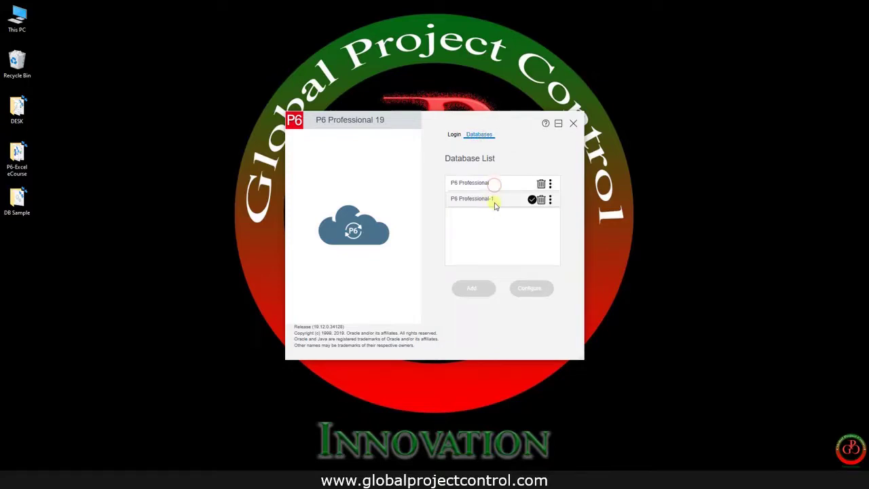